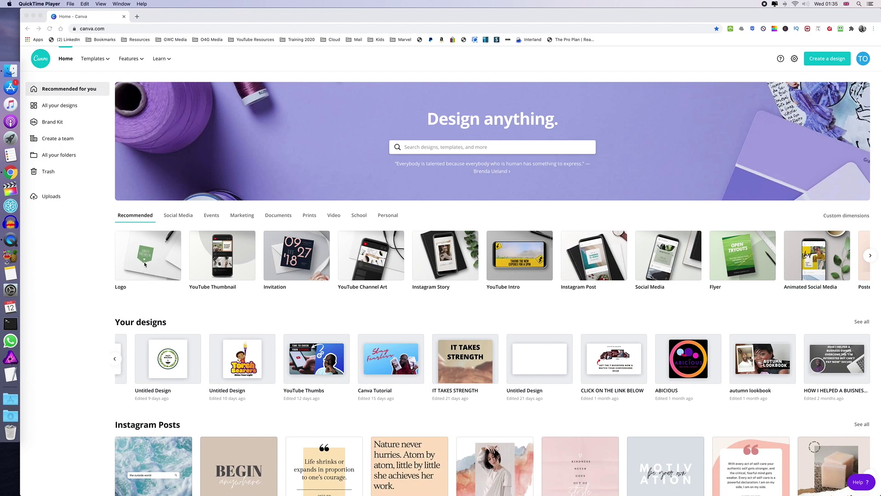
In Chrome, search Canva's home page for 'logo' and choose the Logo 500 × 500 px suggestion
left_click(96, 299)
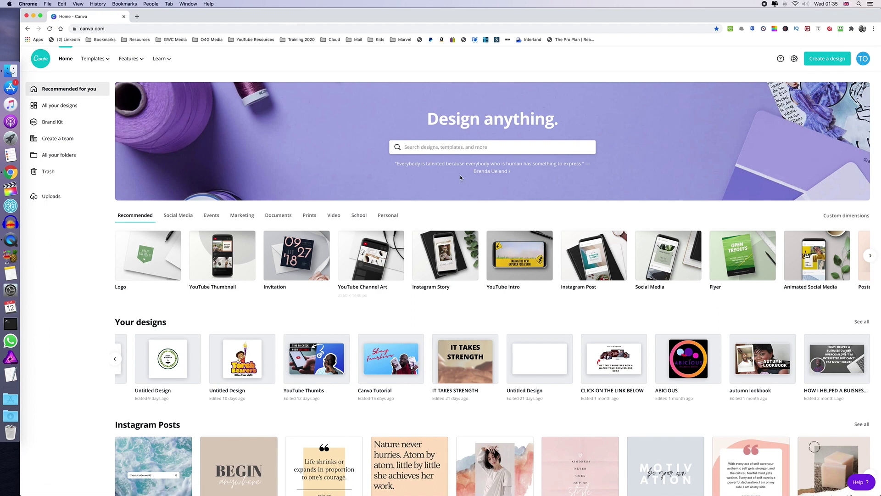
left_click(456, 148)
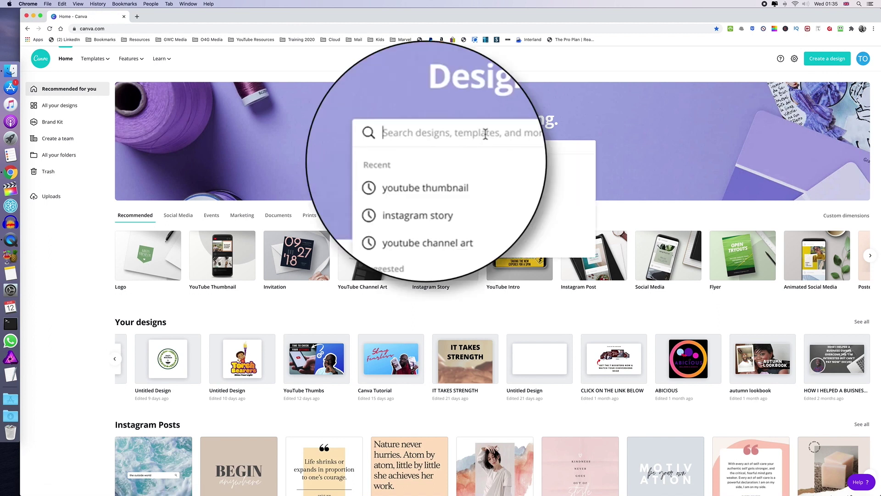
type("logo")
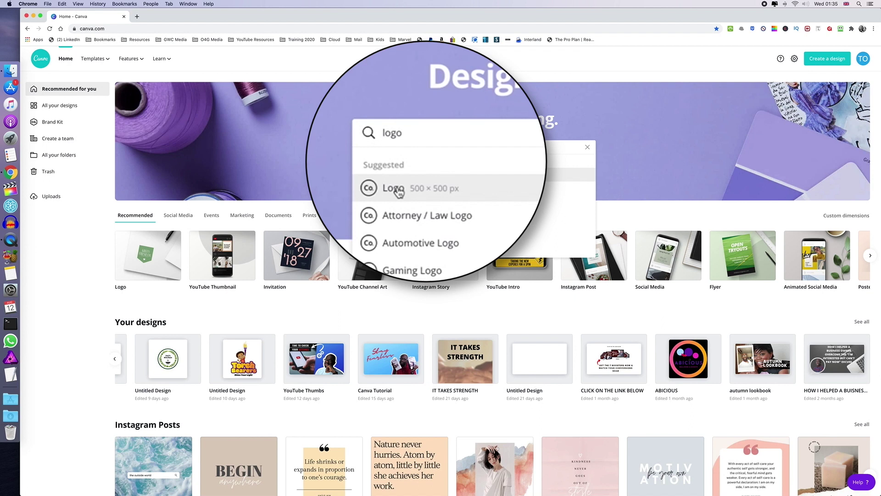
left_click(412, 177)
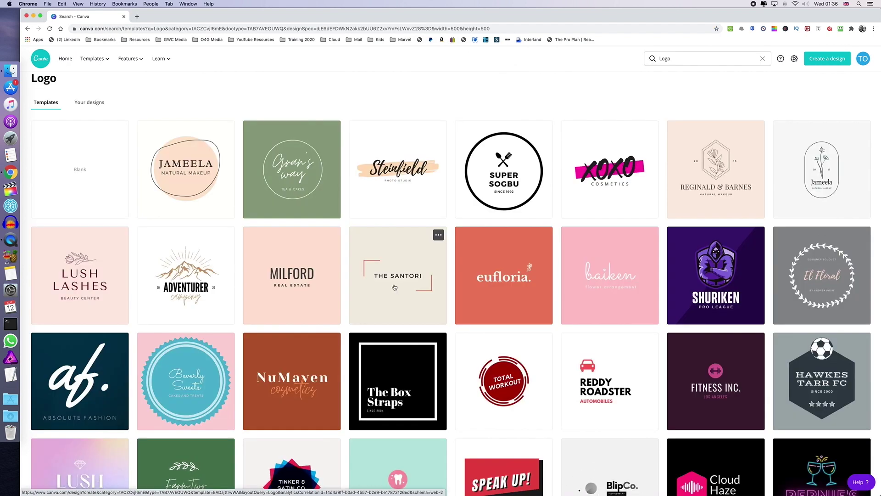
Start a blank logo design and resize it to a custom 1500 × 1500 px
left_click(80, 171)
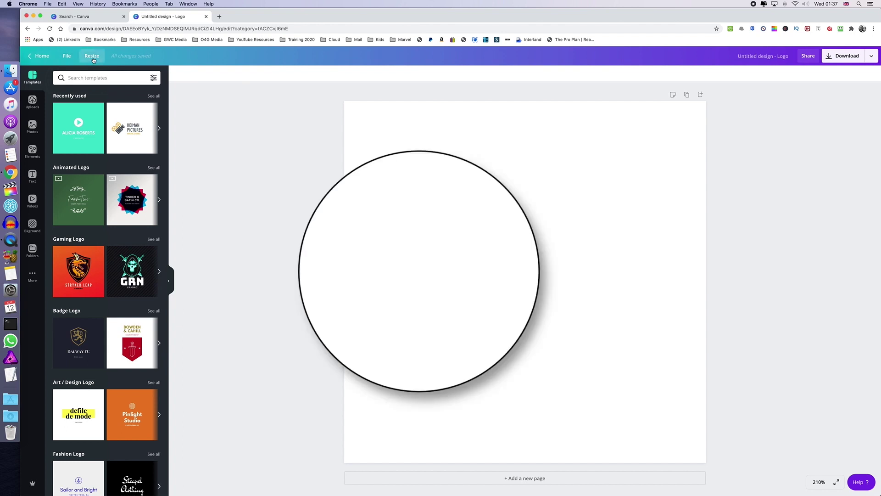
left_click(92, 56)
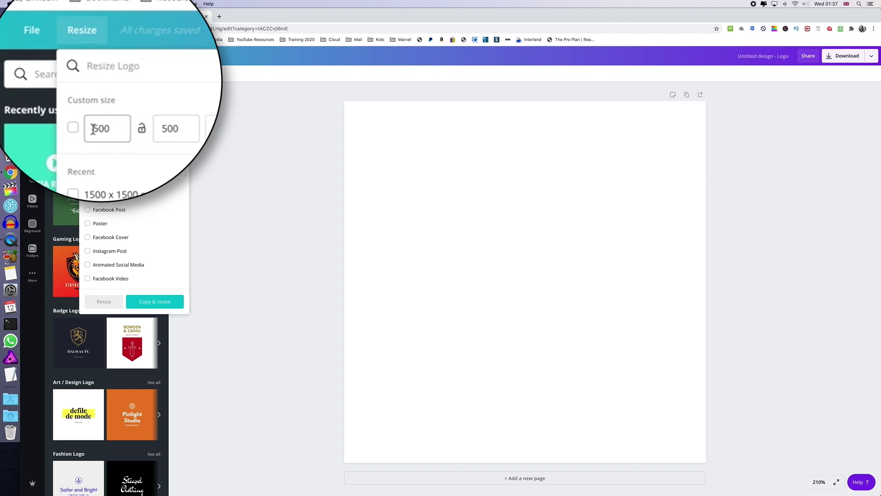
left_click(93, 128)
type("1")
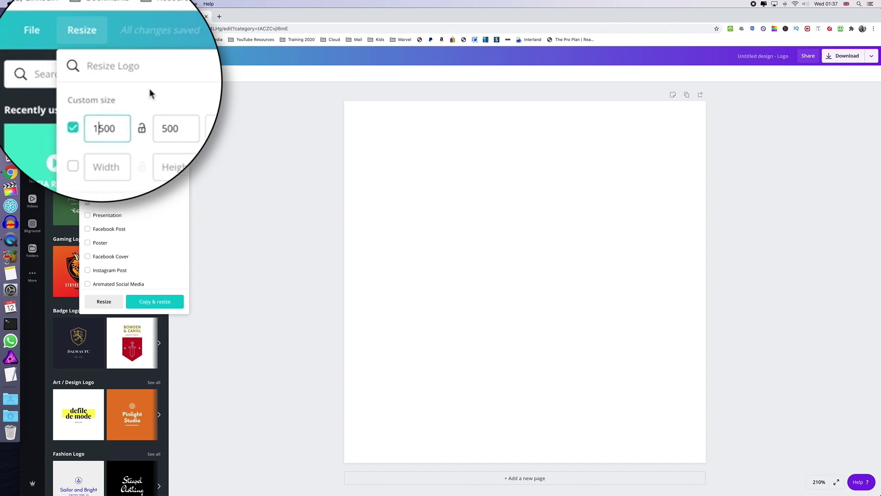
left_click(160, 126)
type("1")
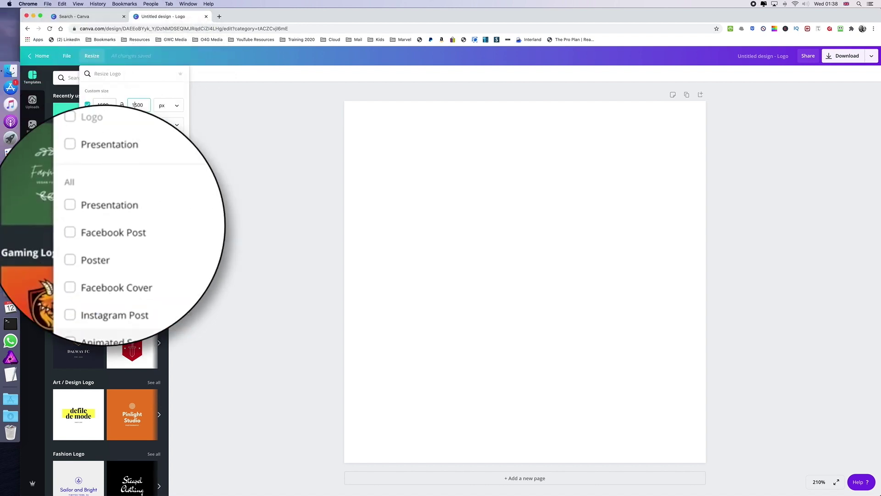
left_click(108, 298)
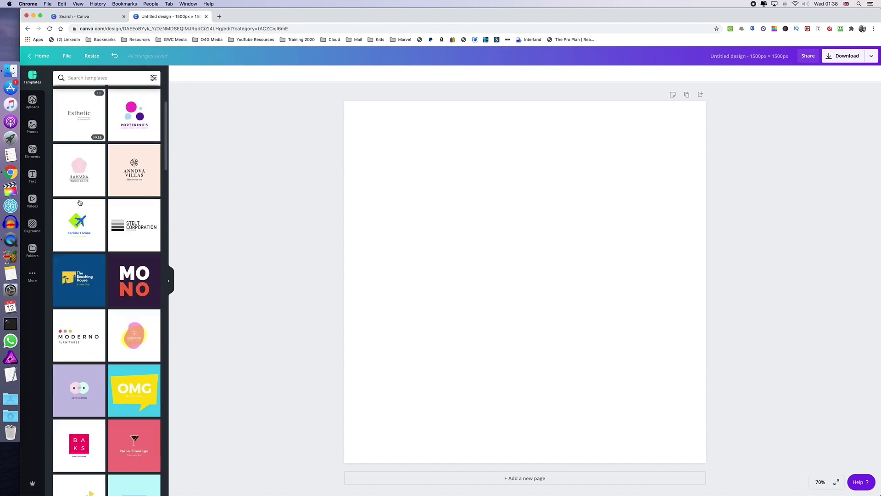
Apply the Zone Connections Inc. template from the Templates panel to the blank canvas
scroll(79, 202, "down", 3)
scroll(79, 202, "down", 2)
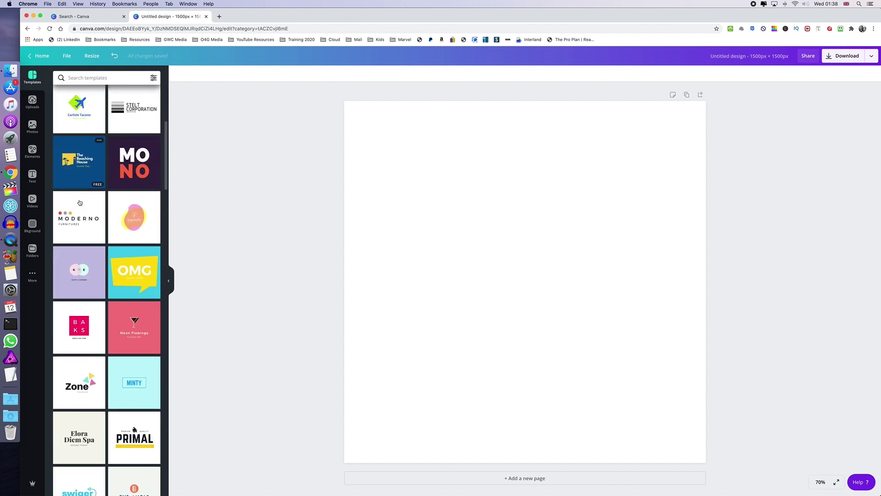
left_click(82, 385)
scroll(82, 385, "up", 3)
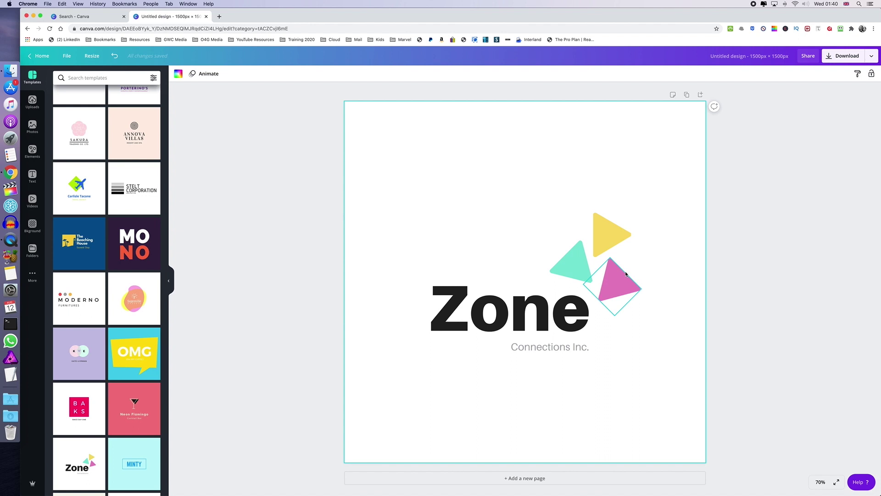
Recolour the triangles from Default Colors: teal to purple, pink to green, yellow to red
left_click(576, 262)
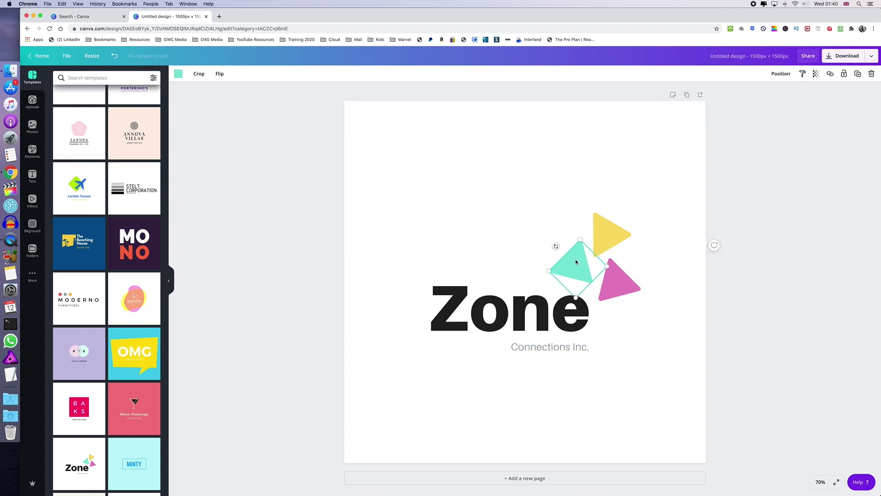
left_click(178, 74)
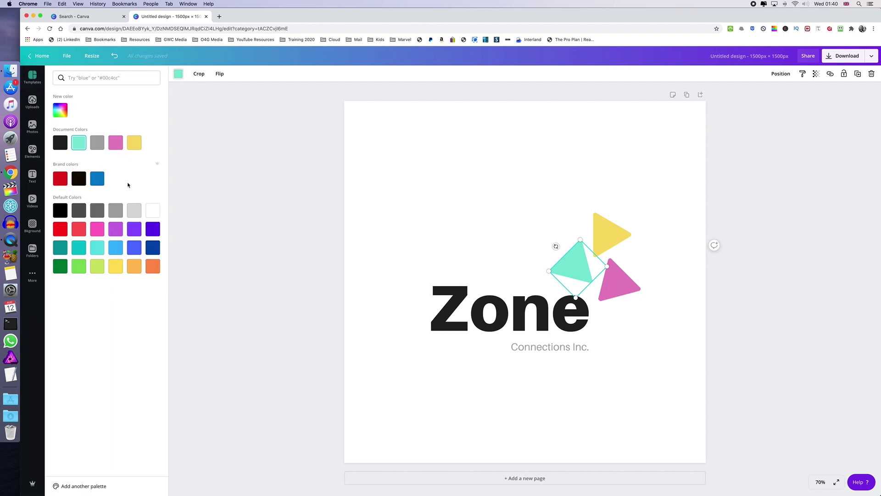
left_click(117, 233)
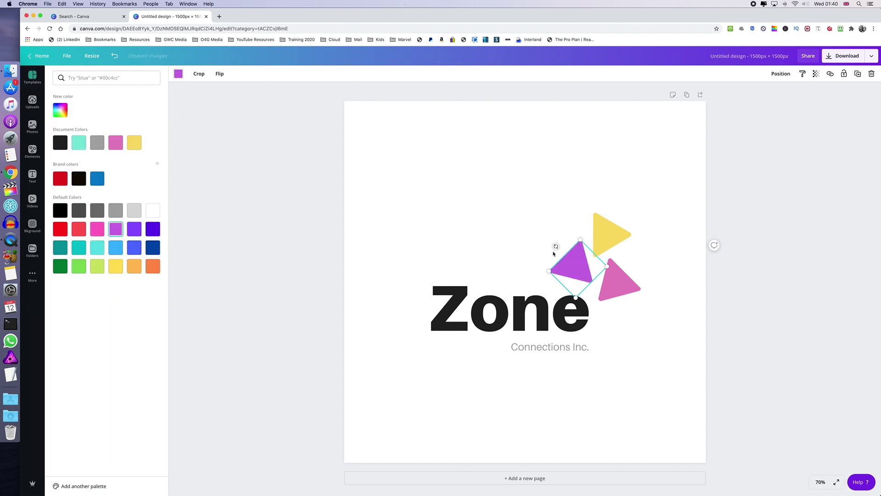
left_click(607, 284)
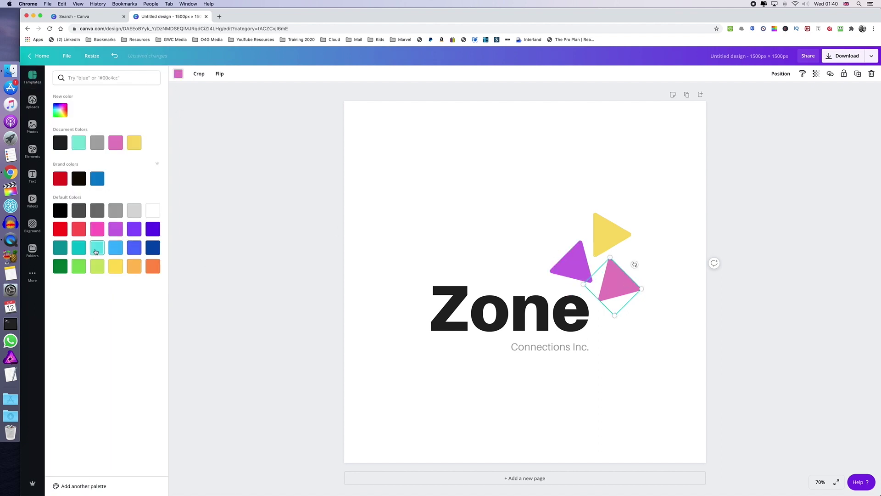
left_click(79, 266)
left_click(611, 234)
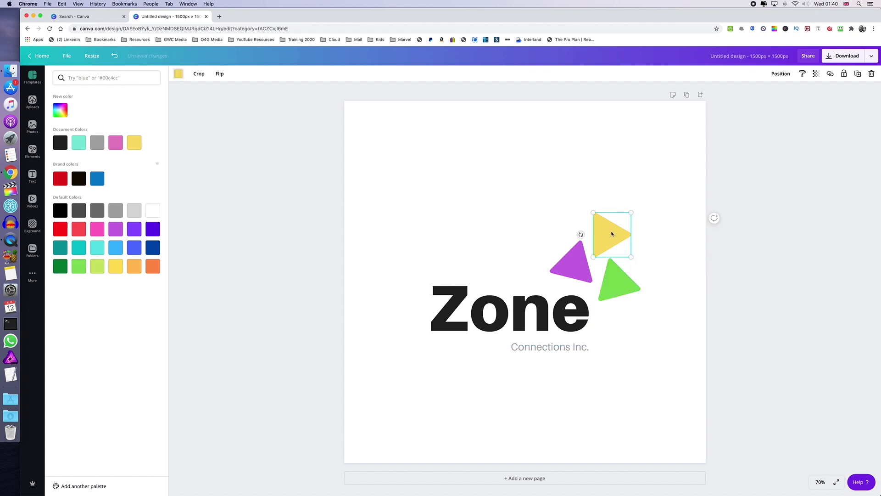
left_click(79, 228)
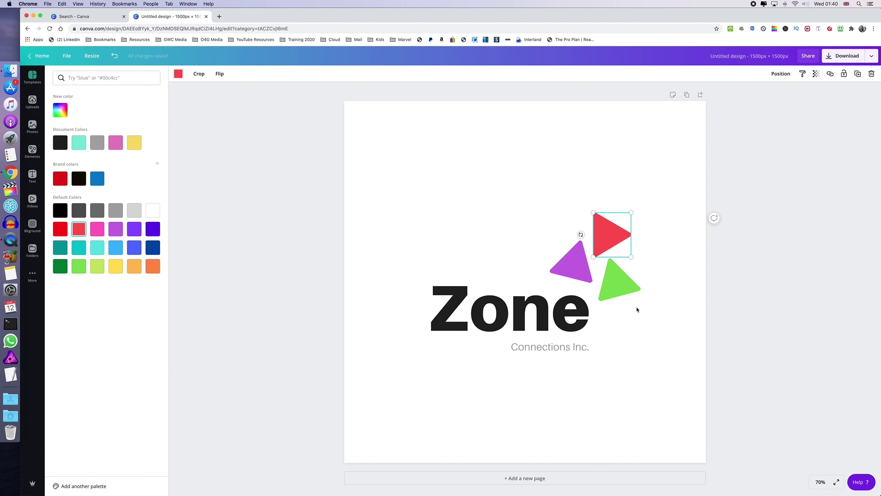
left_click(528, 312)
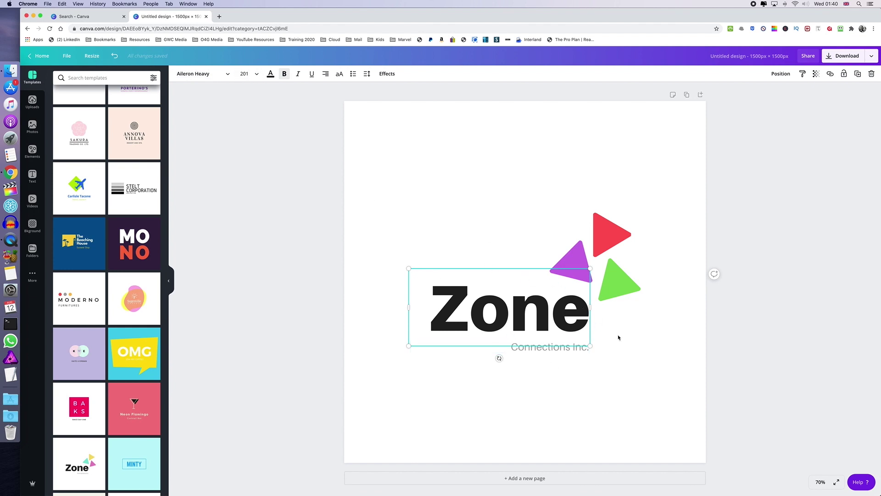
Duplicate the logo page to create a second page
left_click(674, 328)
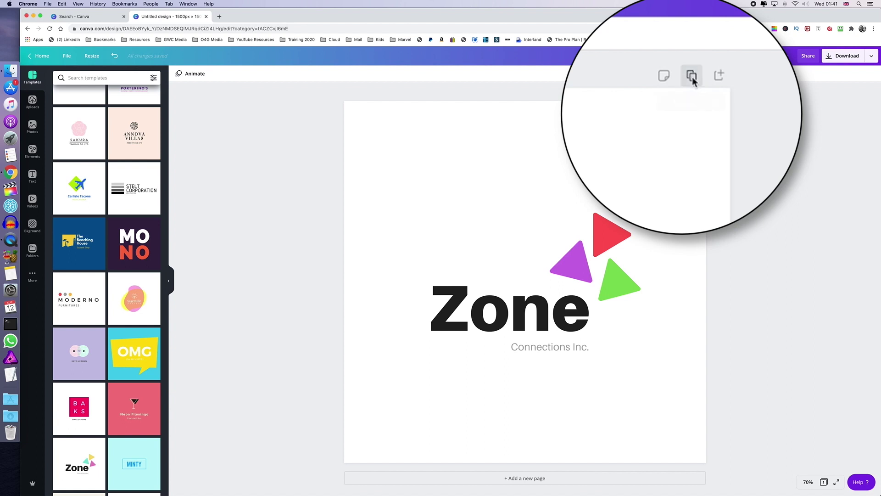
left_click(686, 96)
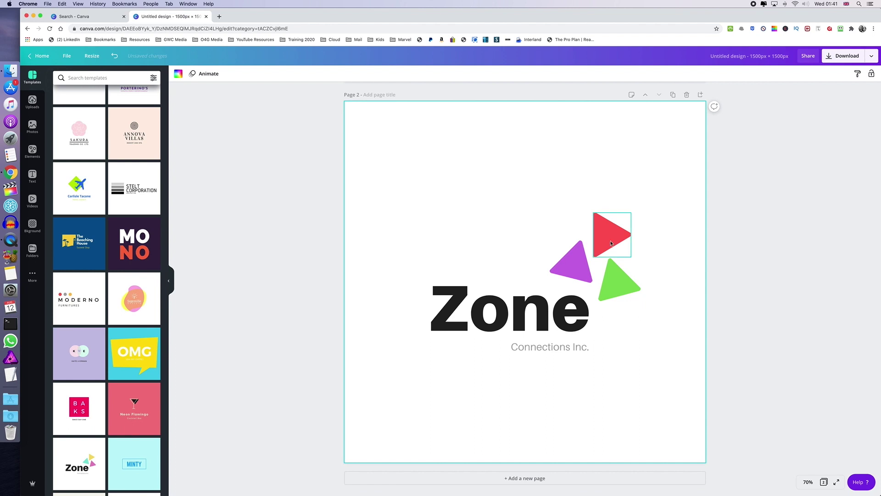
scroll(504, 218, "up", 5)
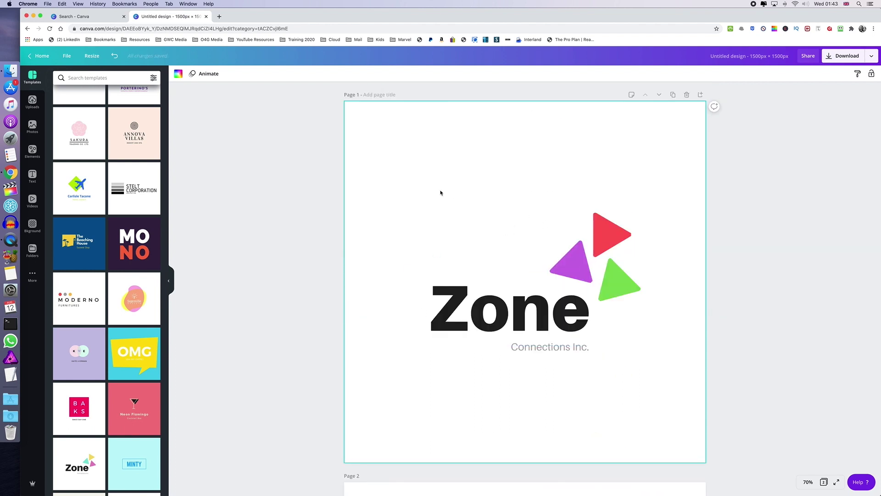
Group all the page 1 logo pieces, enlarge the group and centre it on the page
left_click_drag(402, 190, 647, 391)
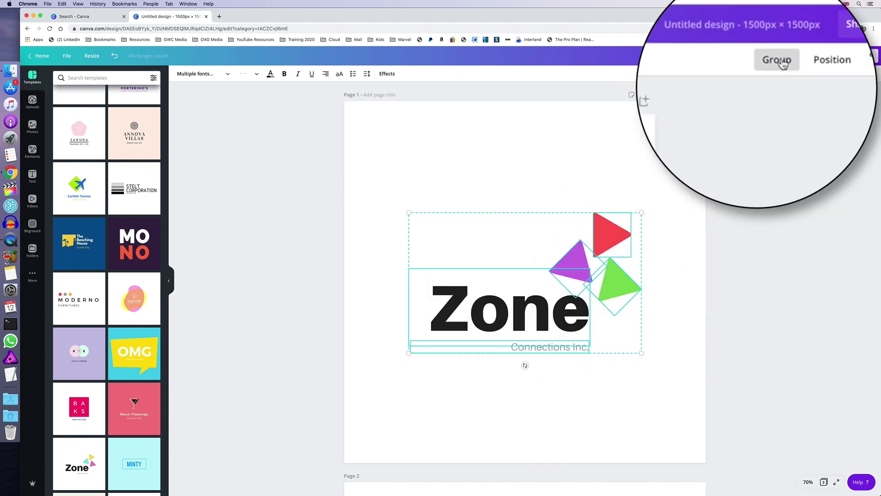
left_click(767, 74)
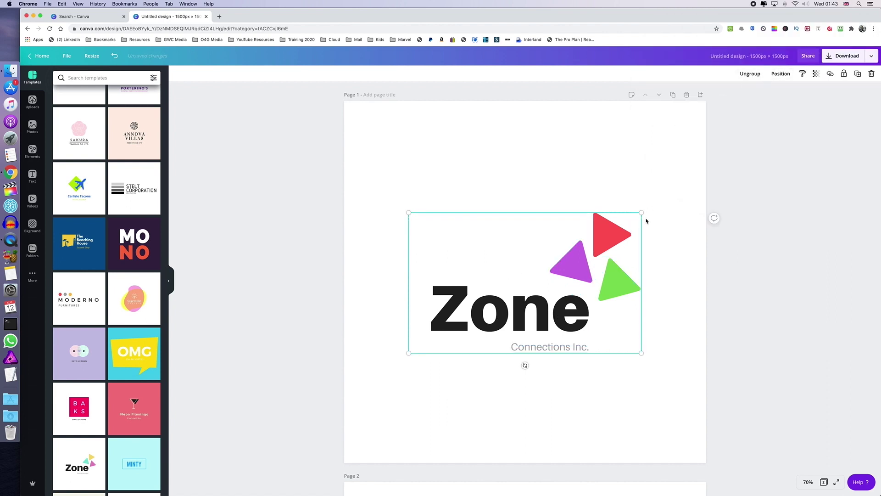
left_click_drag(641, 212, 702, 160)
left_click(563, 275)
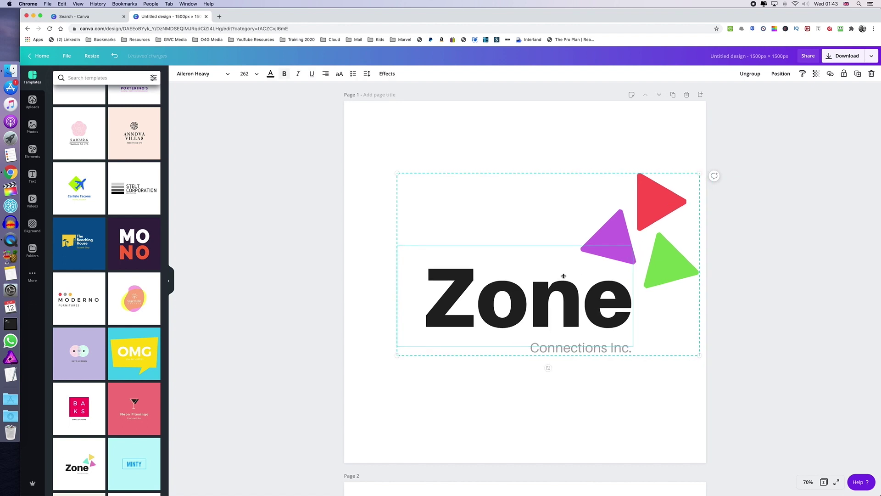
left_click_drag(563, 276, 560, 295)
left_click(810, 234)
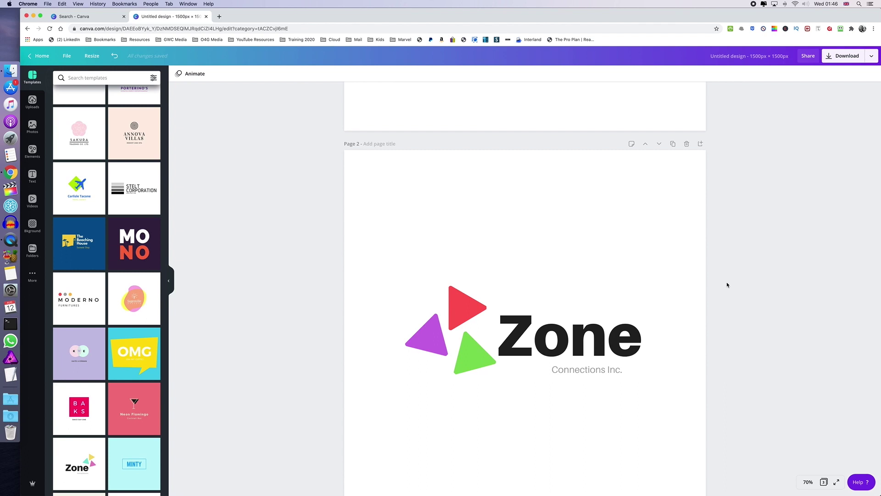
On page 3, delete the Zone wordmark and the Connections Inc. tagline
scroll(727, 285, "down", 10)
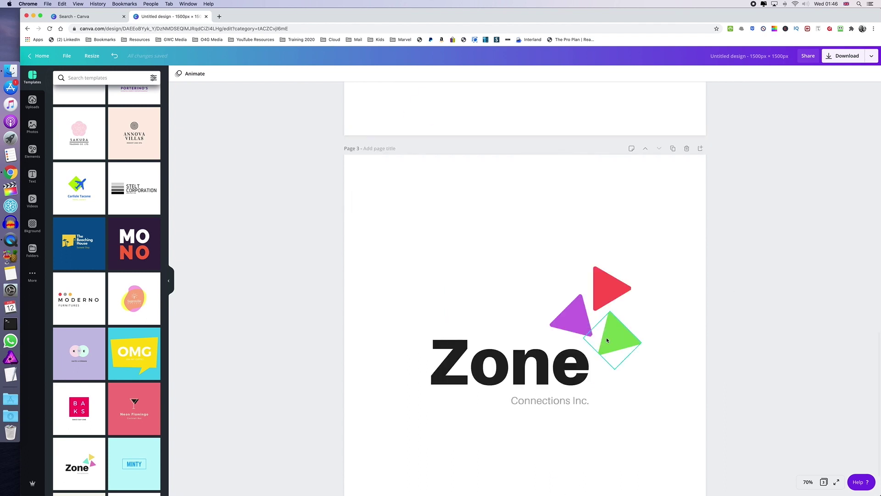
left_click(483, 369)
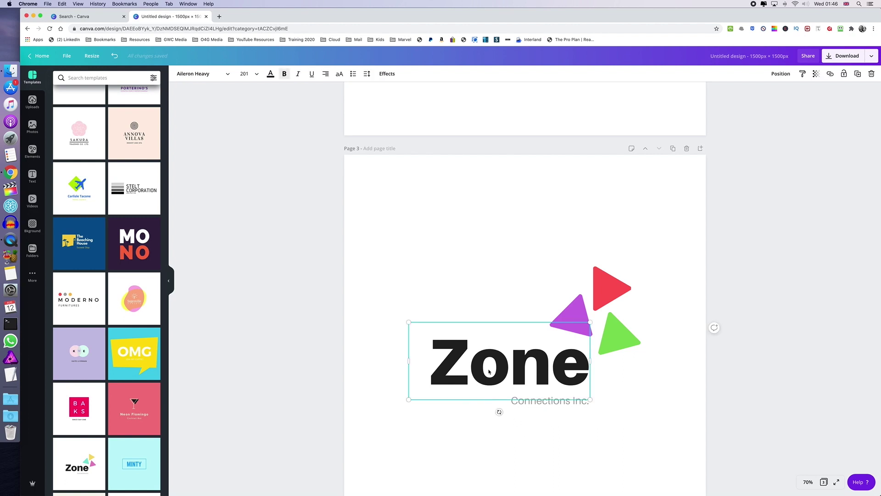
key("Delete")
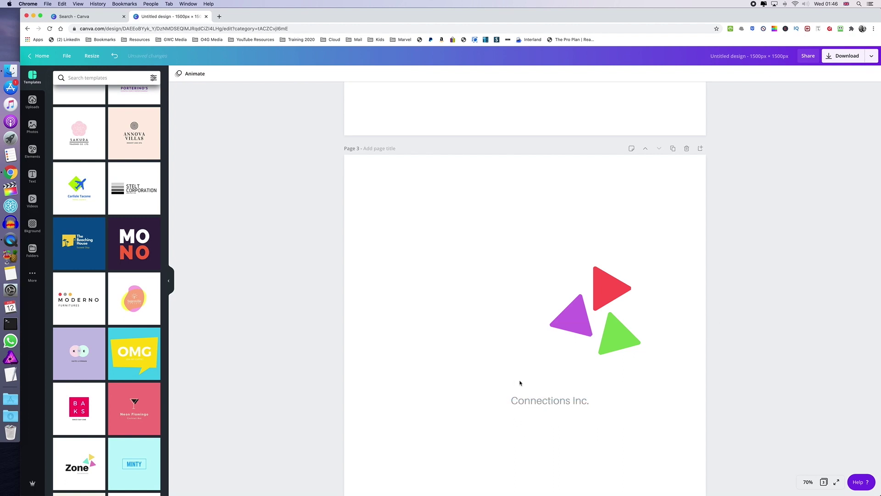
left_click(524, 400)
key("Delete")
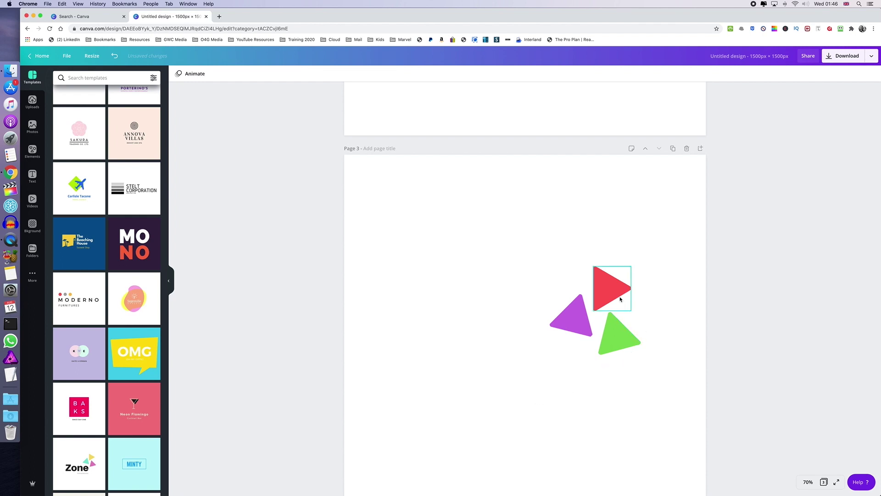
Group the three remaining triangles, enlarge them and centre them on page 3
left_click_drag(662, 370, 529, 240)
left_click(767, 74)
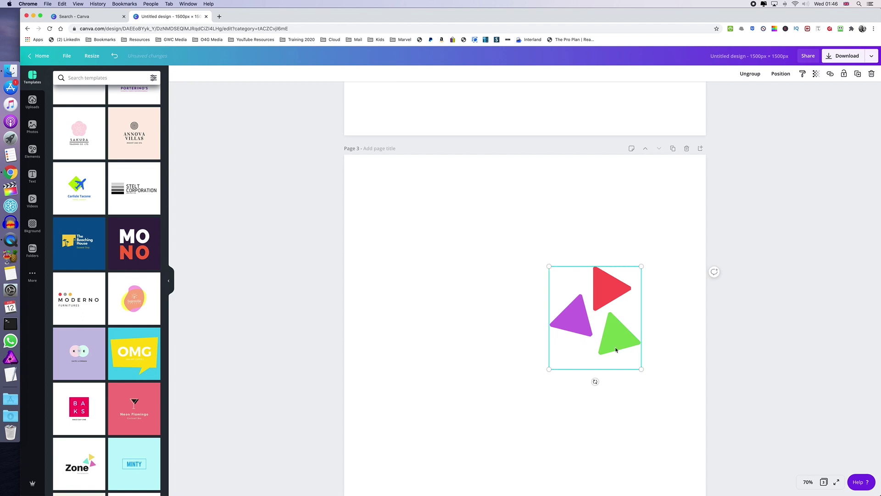
left_click_drag(600, 318, 710, 491)
scroll(631, 342, "down", 2)
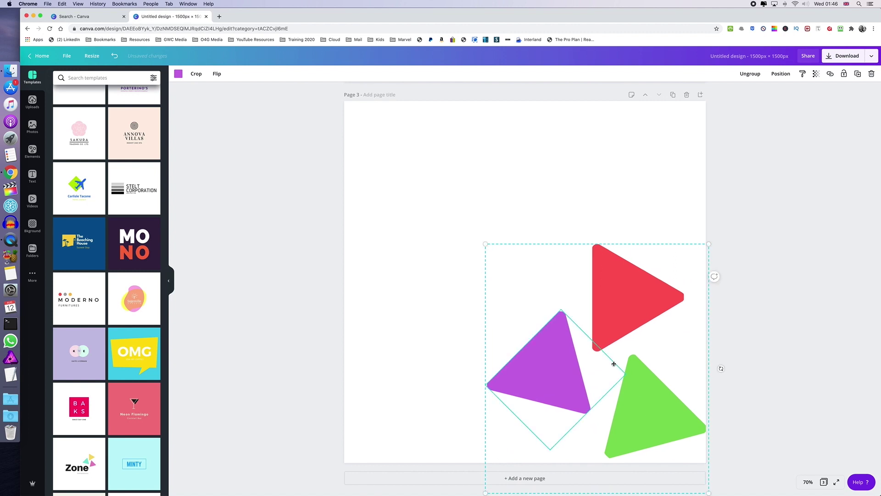
left_click_drag(613, 362, 554, 302)
scroll(554, 303, "up", 5)
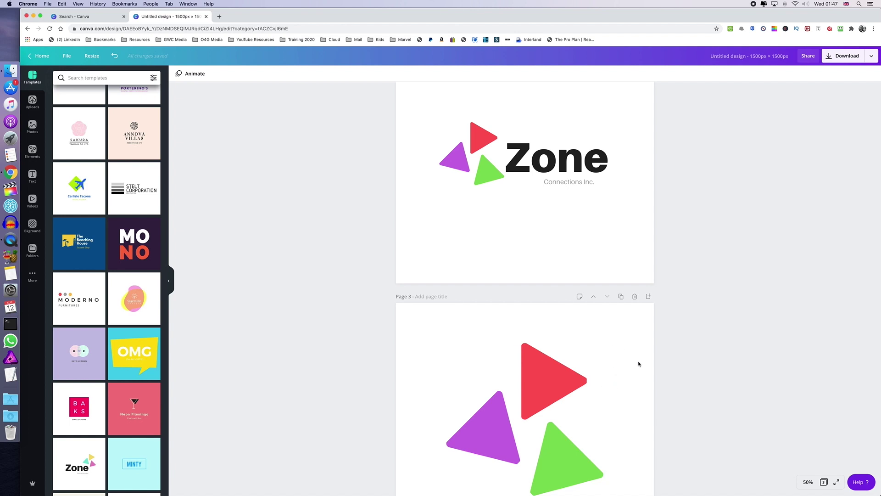
Download all 3 pages as PNG with Transparent background ticked
scroll(635, 358, "up", 8)
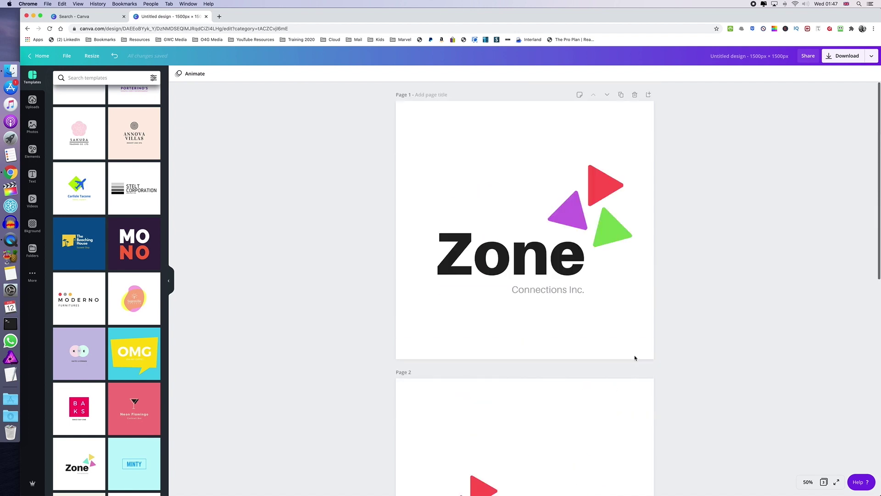
left_click(858, 59)
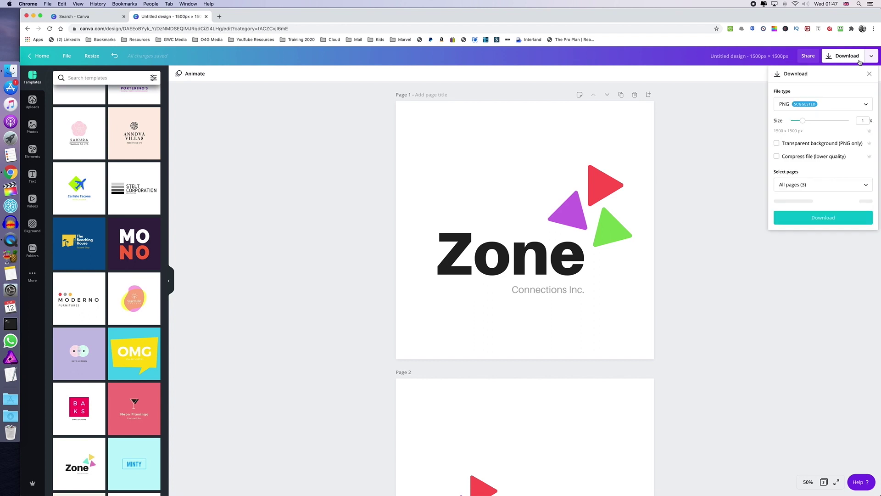
left_click(776, 144)
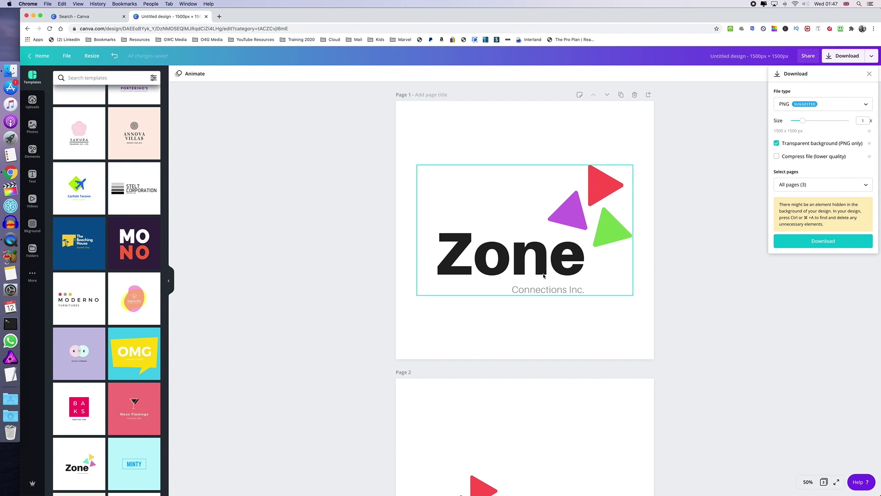
left_click(825, 243)
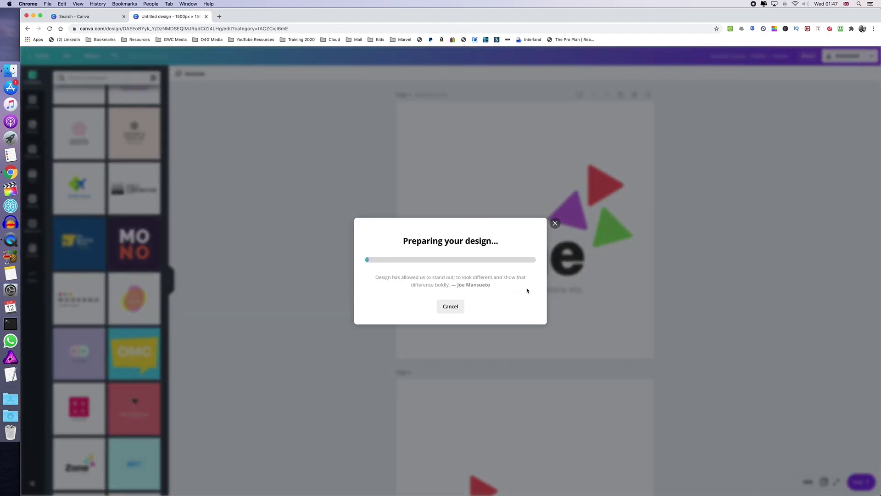